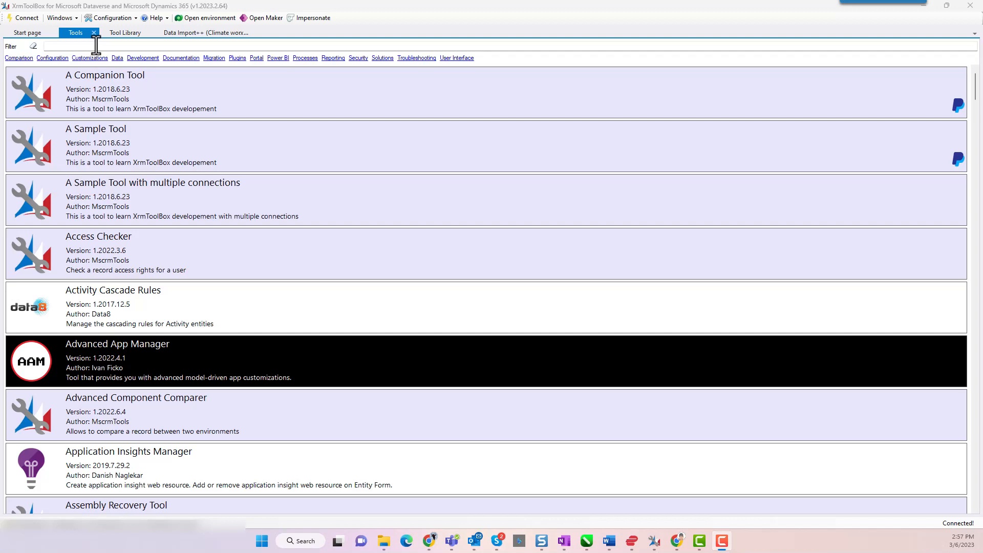
Filter the tools by "data" and open the Data Import++ tool
click(96, 45)
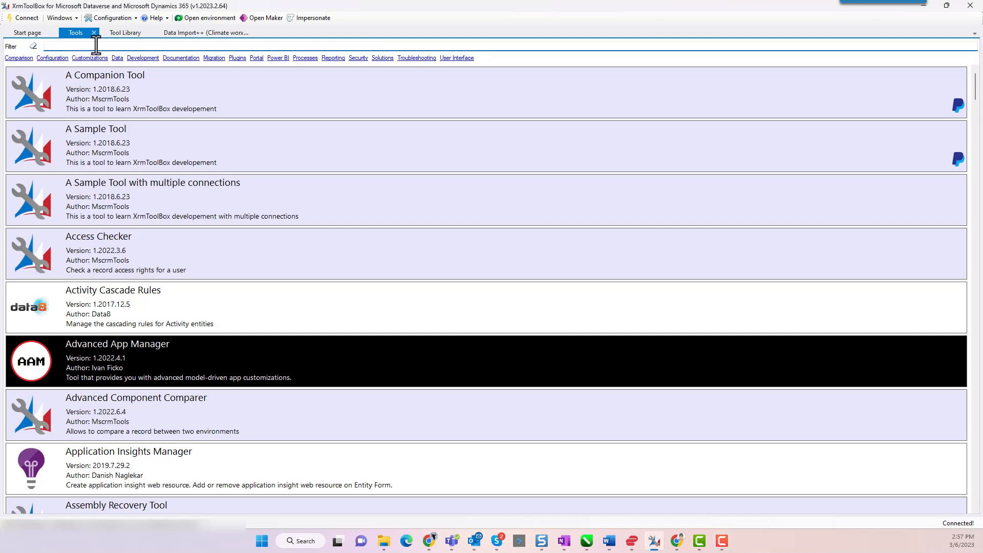
text(dat)
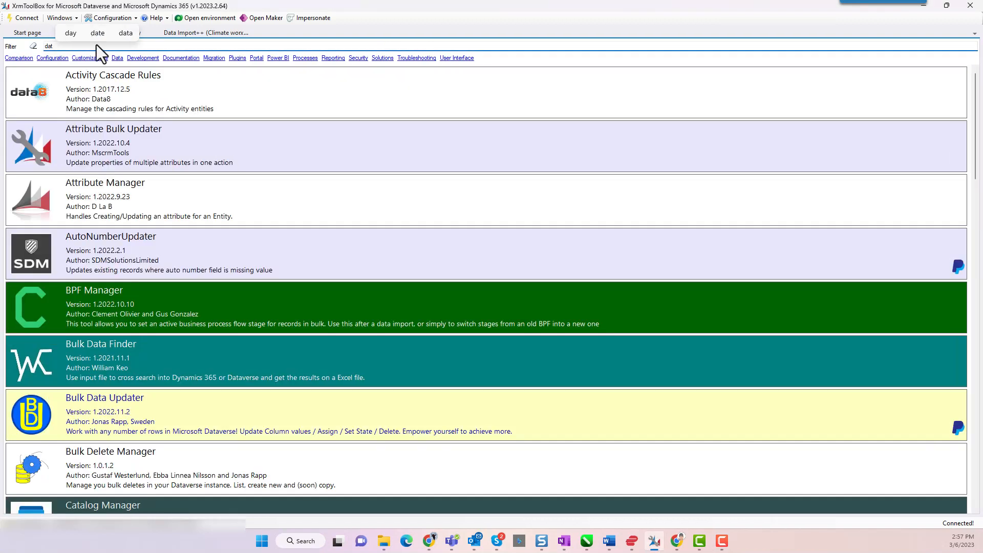
text(a)
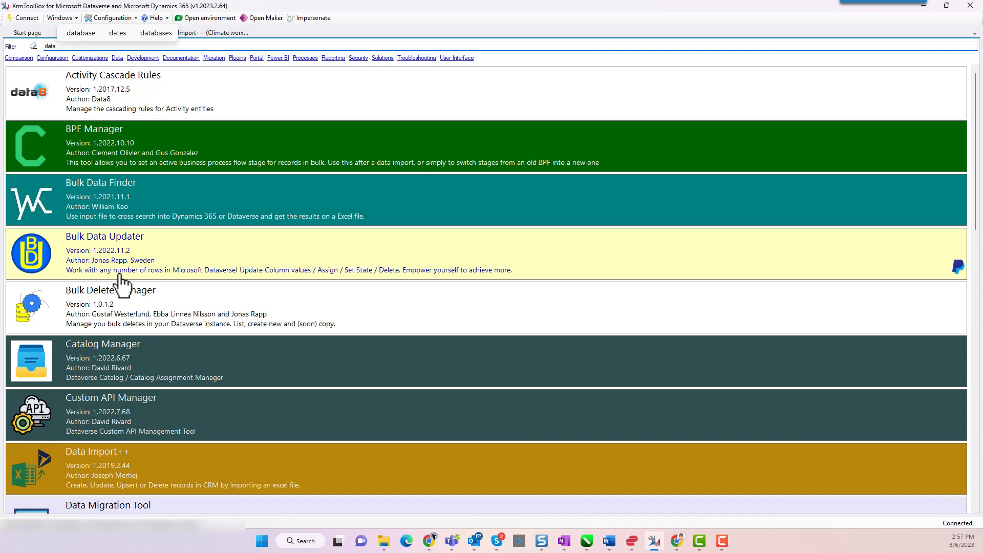
click(137, 469)
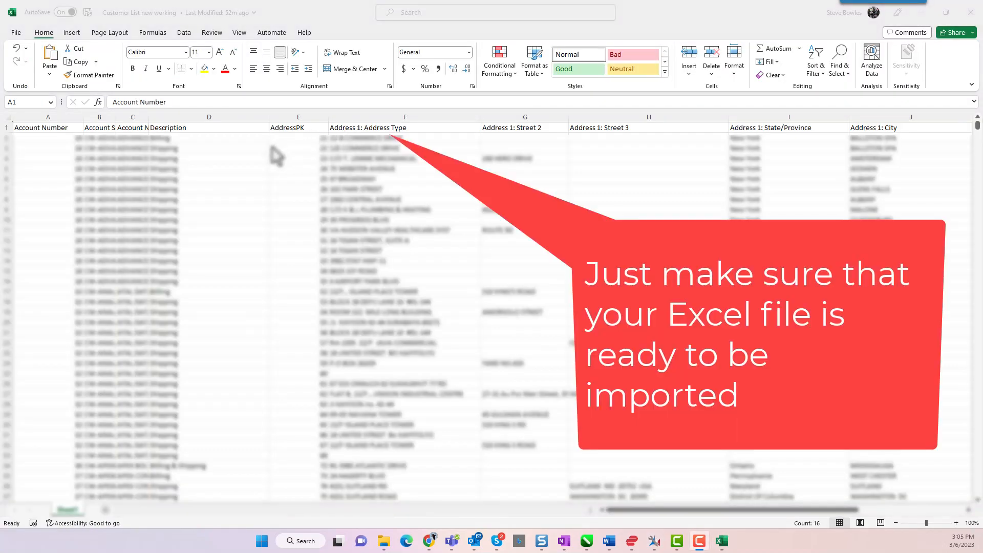
Save the customer list workbook in Excel and check the column headers in row 1, including AddressPK and Description
key(ctrl+s)
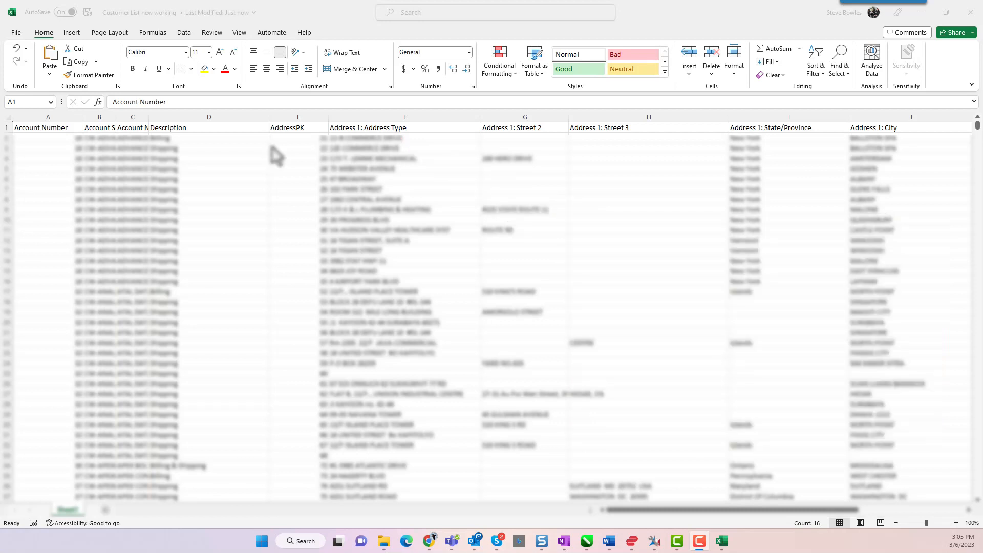
click(496, 126)
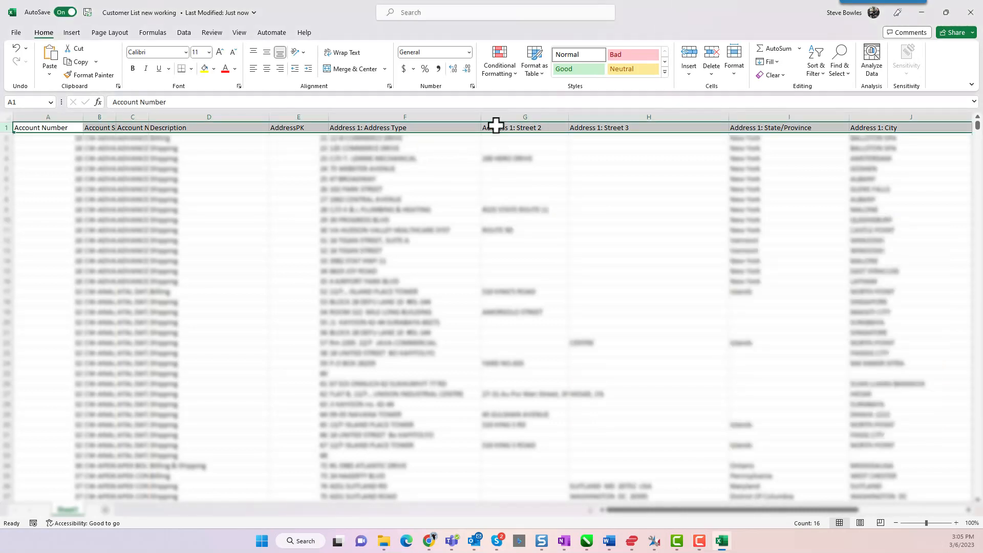
click(364, 127)
click(301, 127)
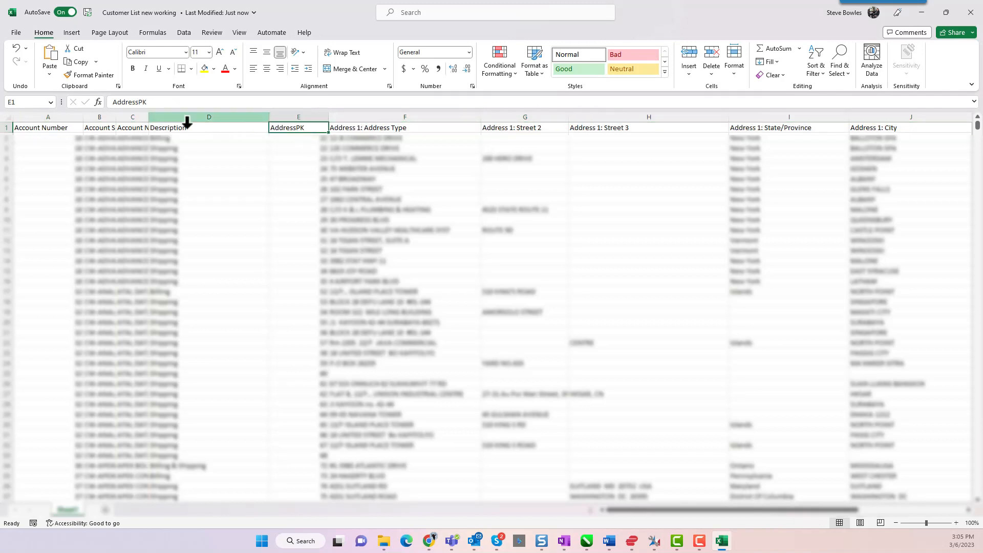
click(158, 127)
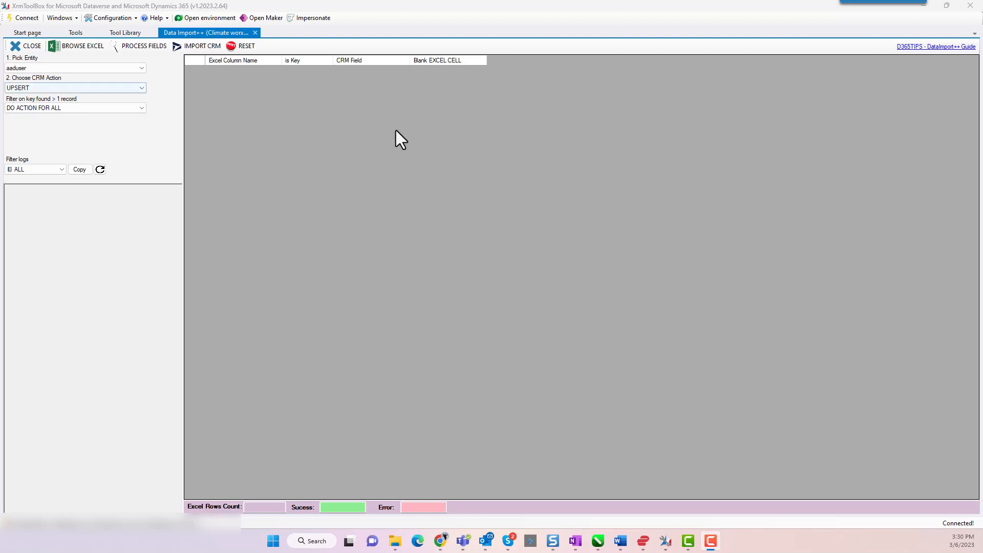
Choose customeraddress as the entity to import into in Data Import++
click(119, 69)
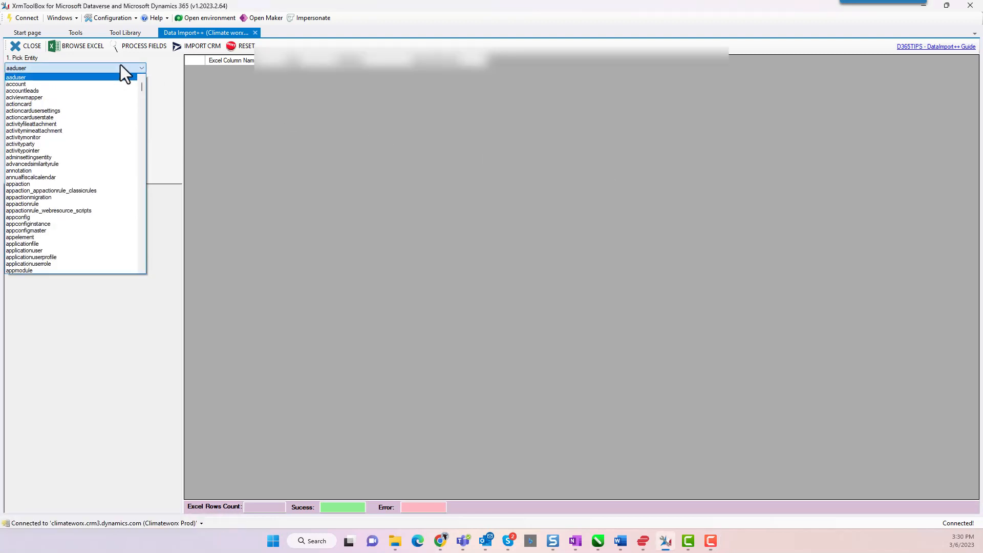
click(125, 68)
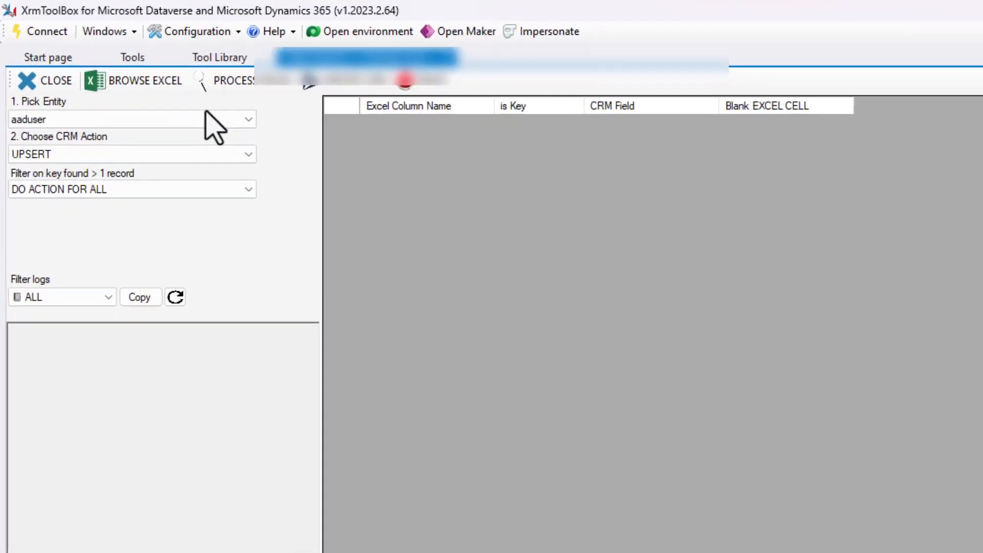
click(206, 111)
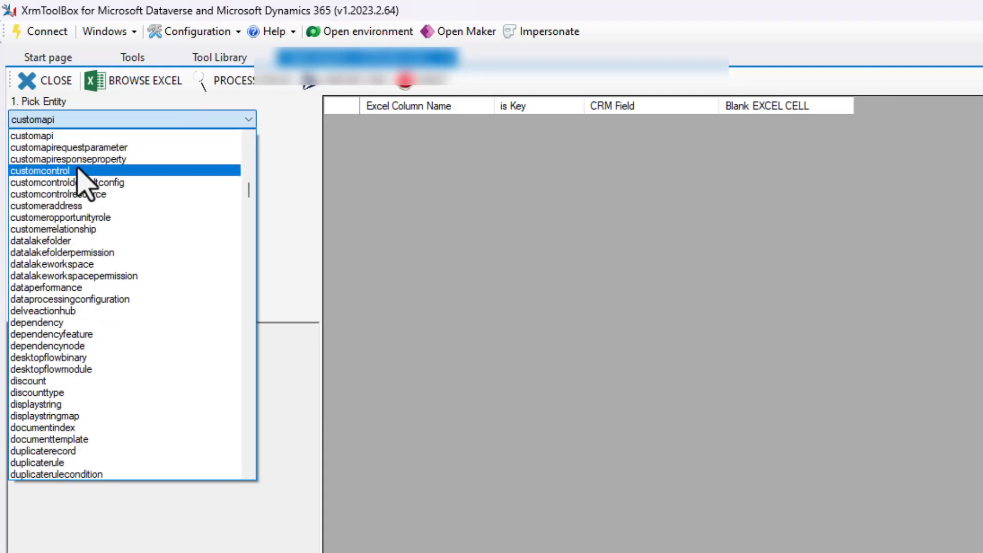
click(58, 207)
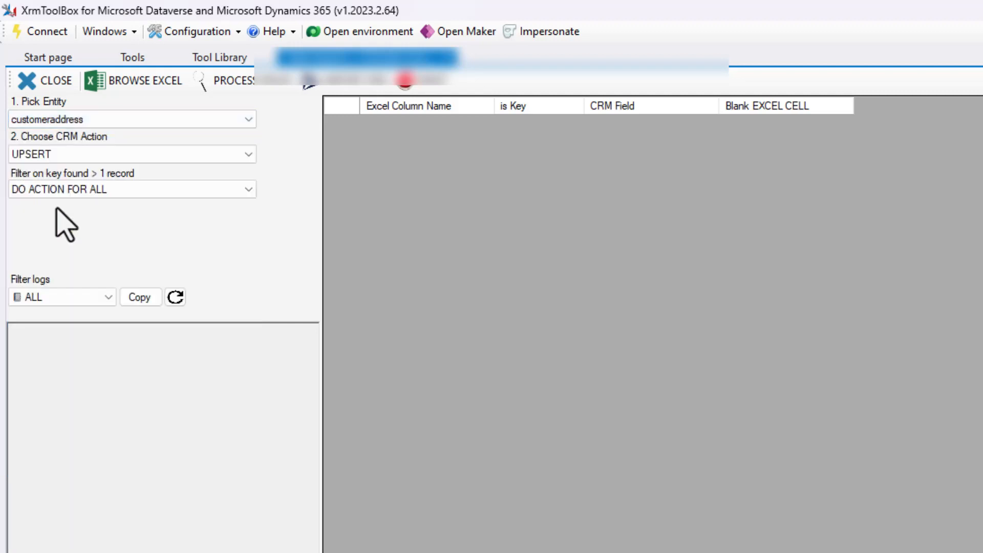
Review the available CRM actions and set the import action to CREATE
click(75, 155)
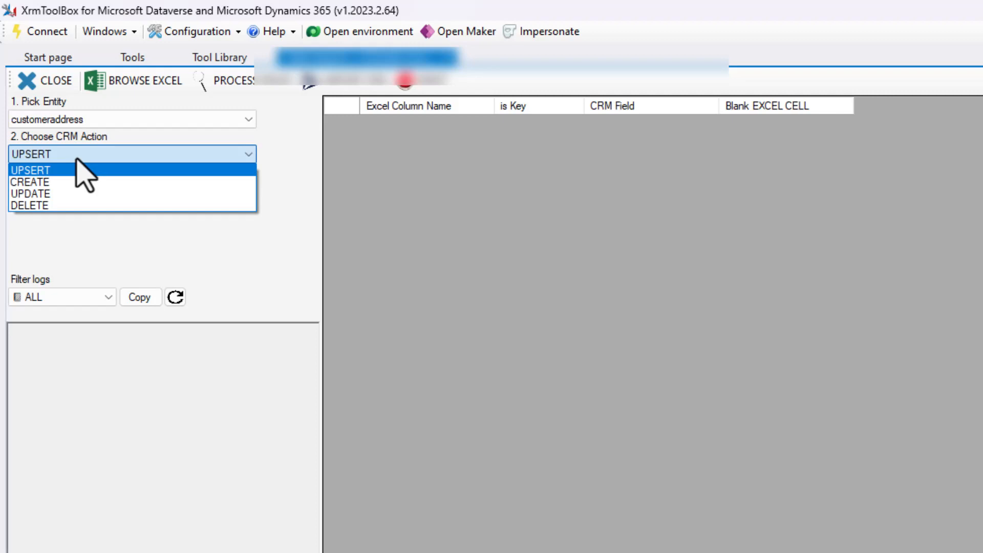
key(Down)
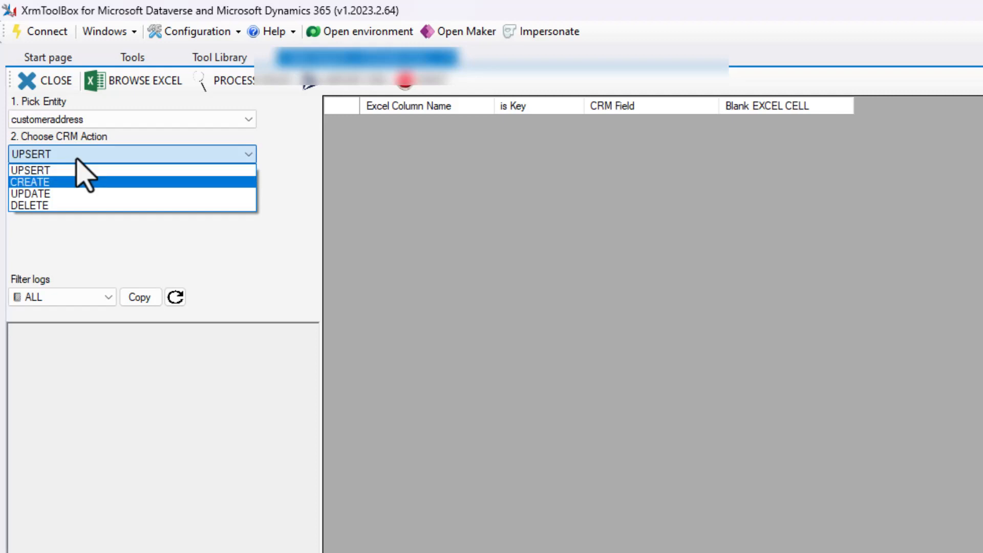
key(Down)
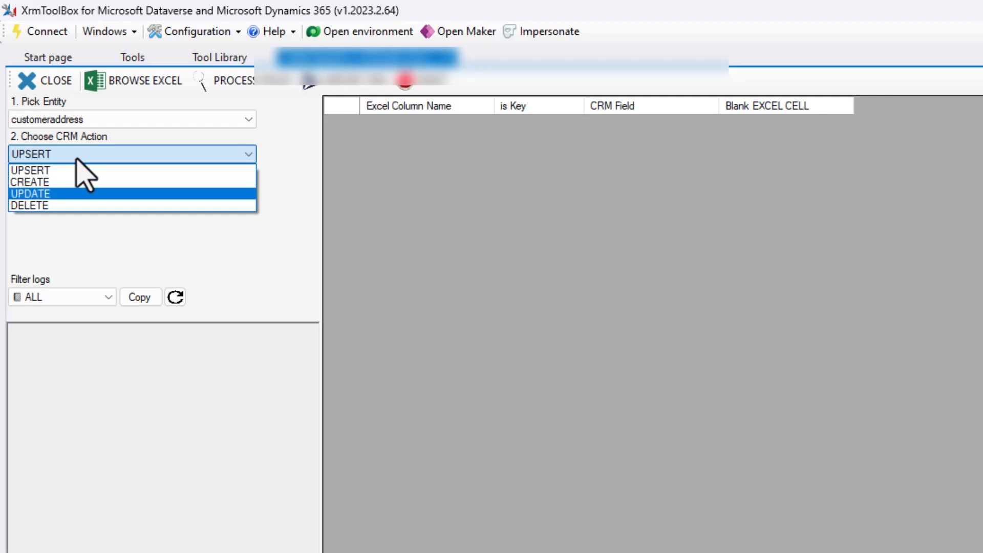
key(Down)
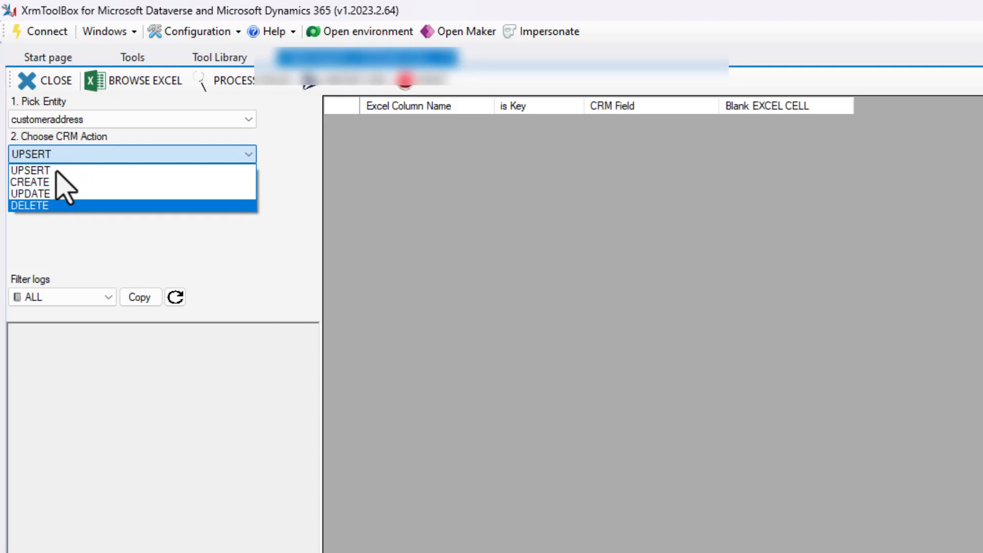
click(35, 182)
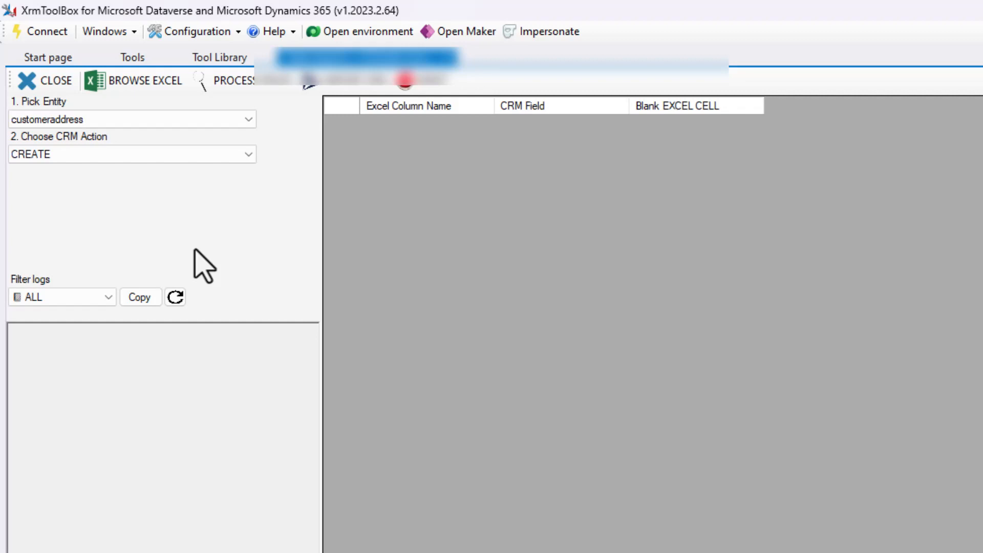
Load the Excel file for the import and map its Account Number column to the parentid CRM field
click(148, 87)
click(279, 194)
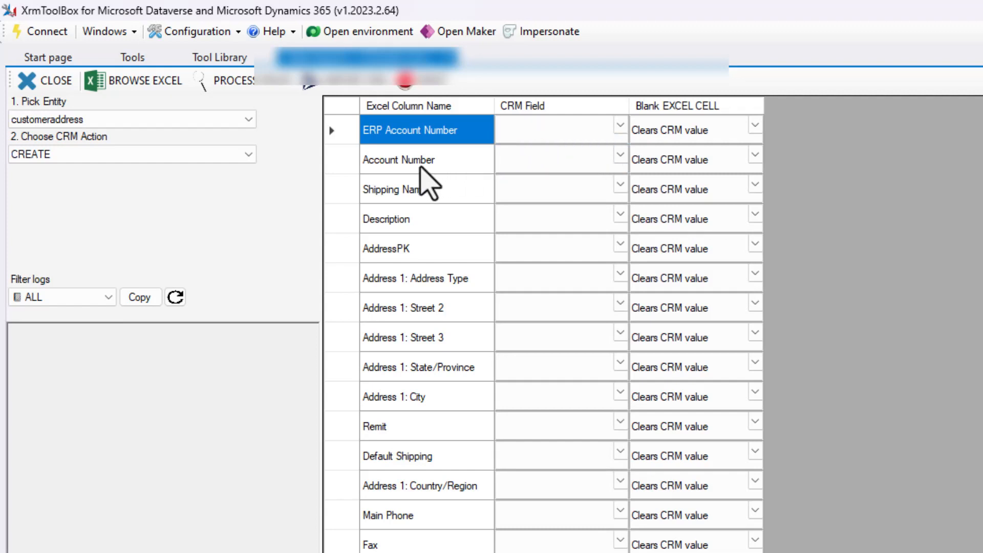
click(421, 168)
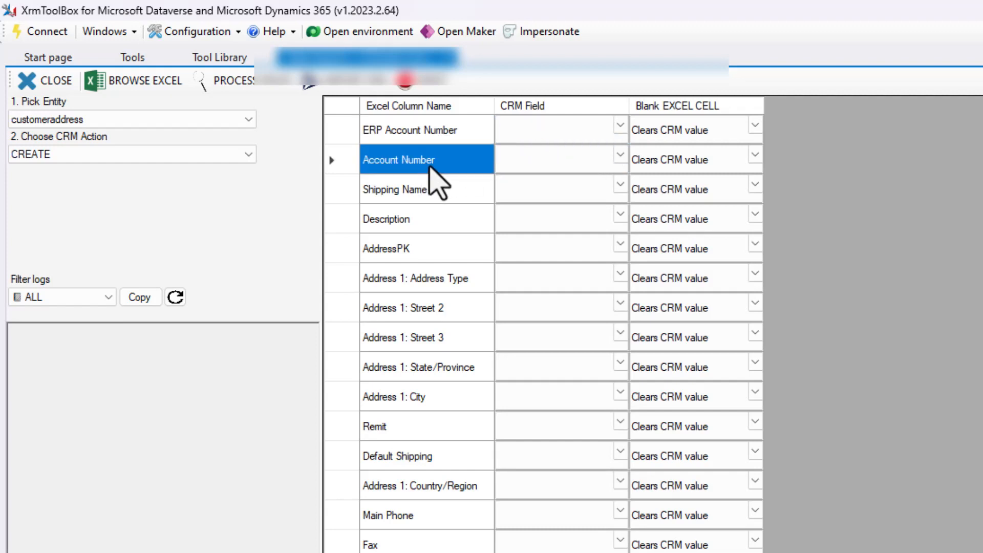
click(621, 156)
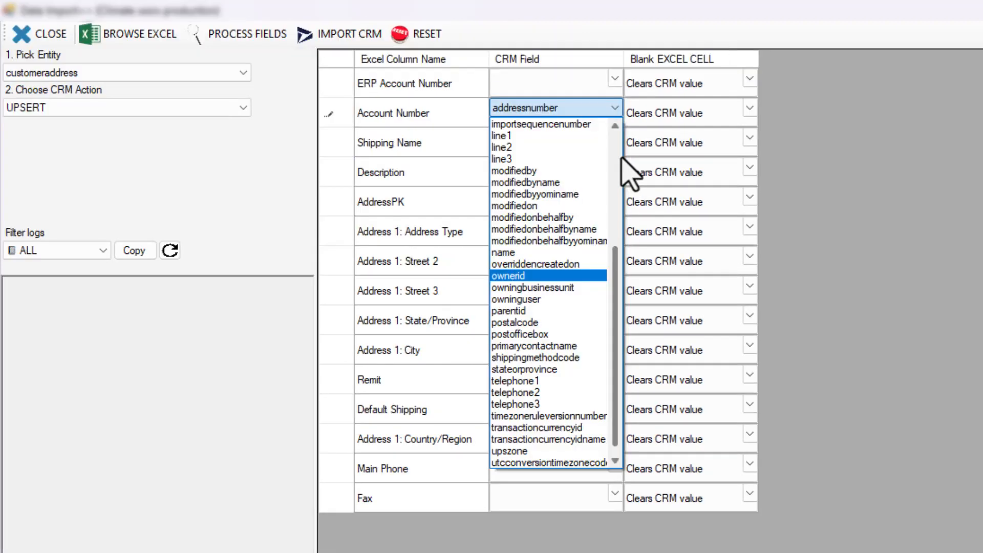
click(516, 312)
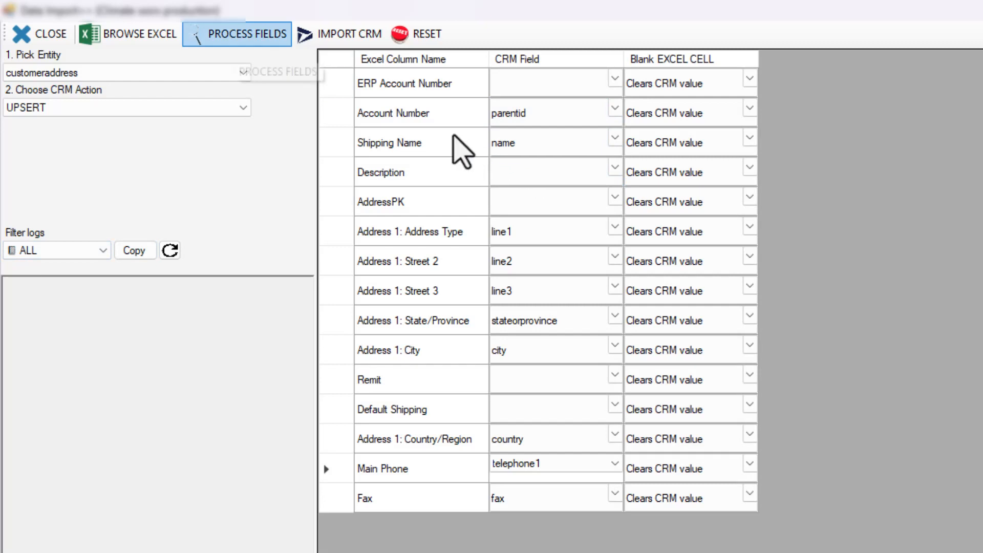
Process the mapped fields and set the lookup entity of the Account Number row to account
click(244, 38)
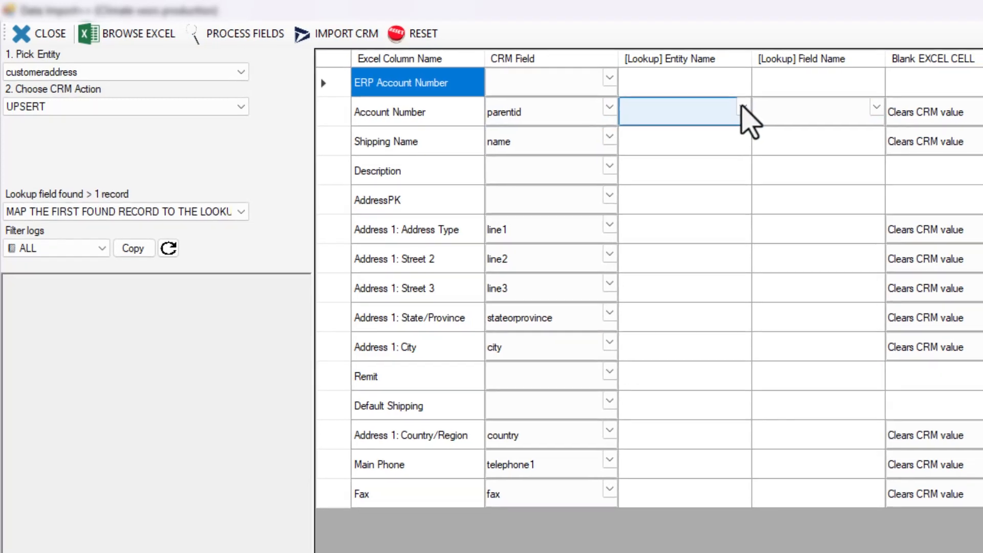
click(749, 108)
click(631, 90)
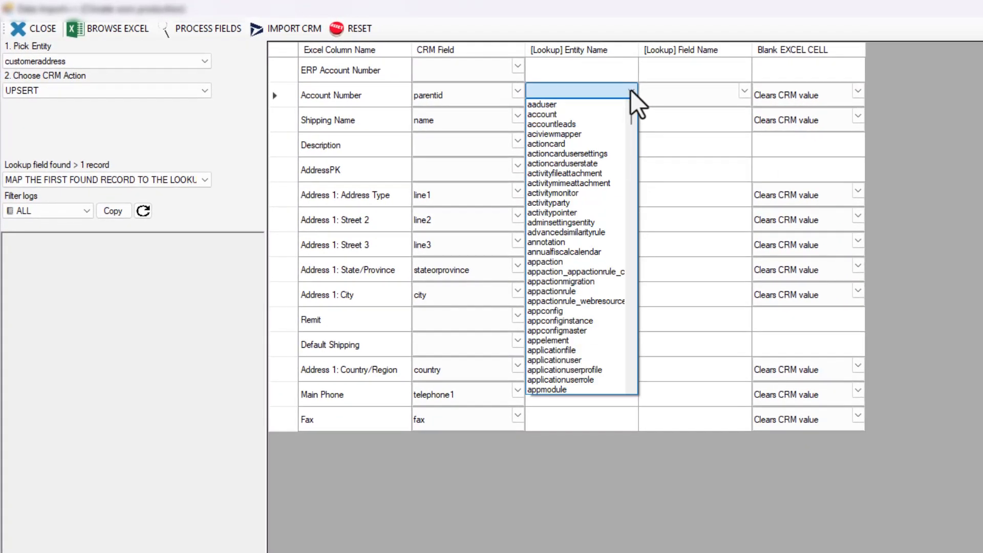
click(593, 114)
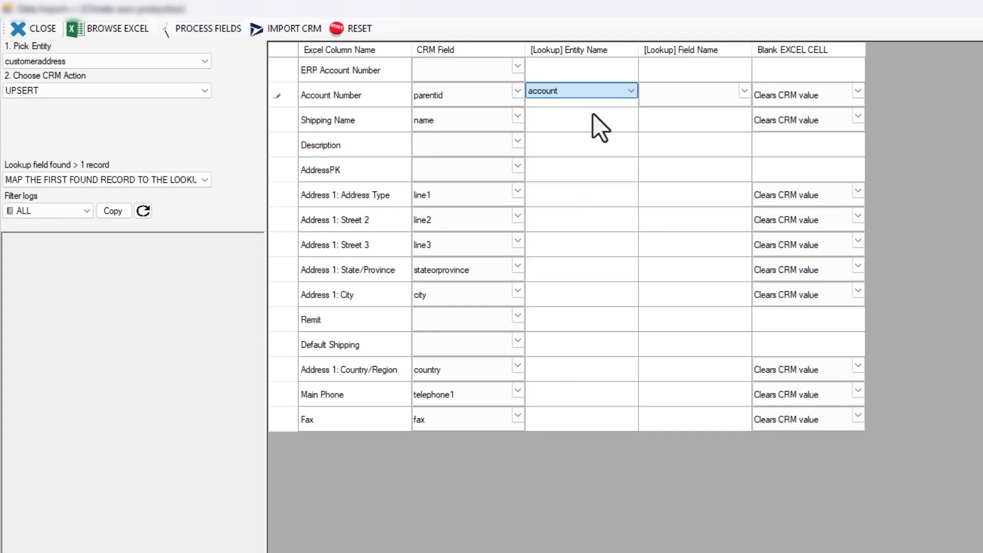
Process the fields again and set the lookup field of the Account Number row to accountnumber
click(659, 103)
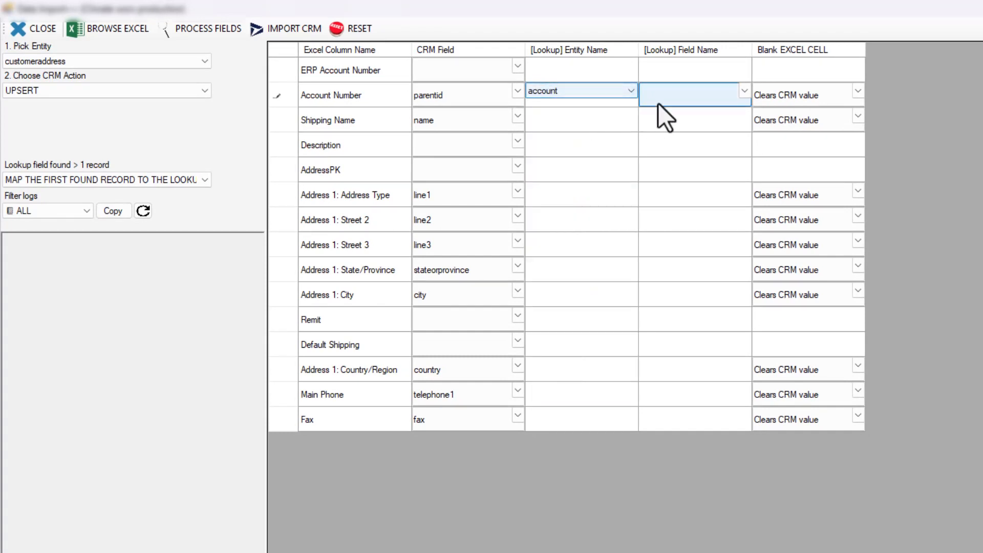
click(744, 91)
click(744, 91)
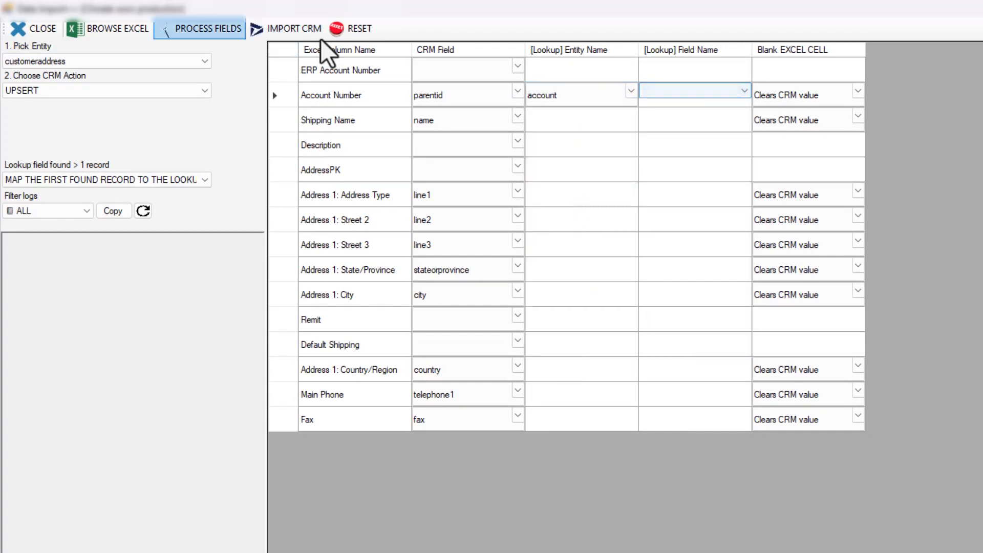
click(228, 28)
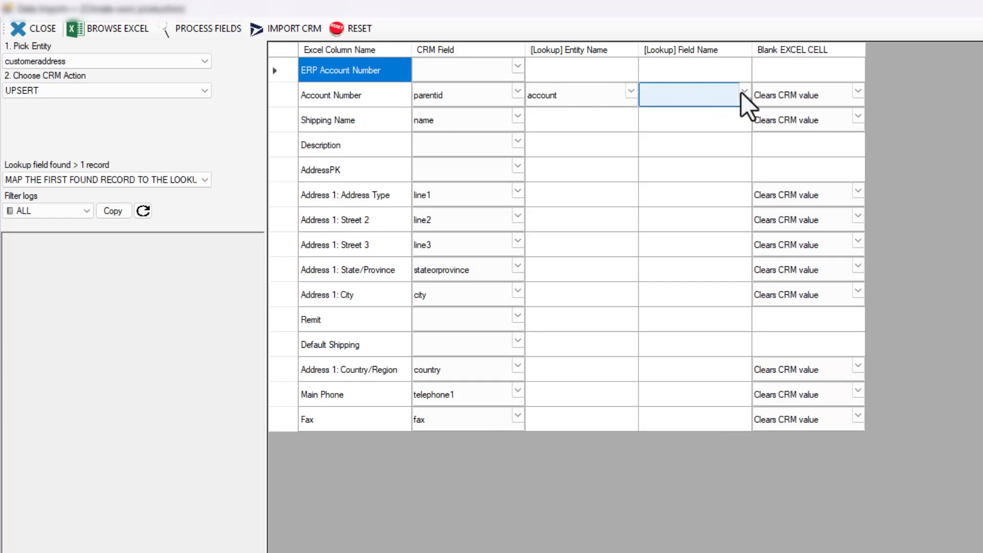
click(743, 93)
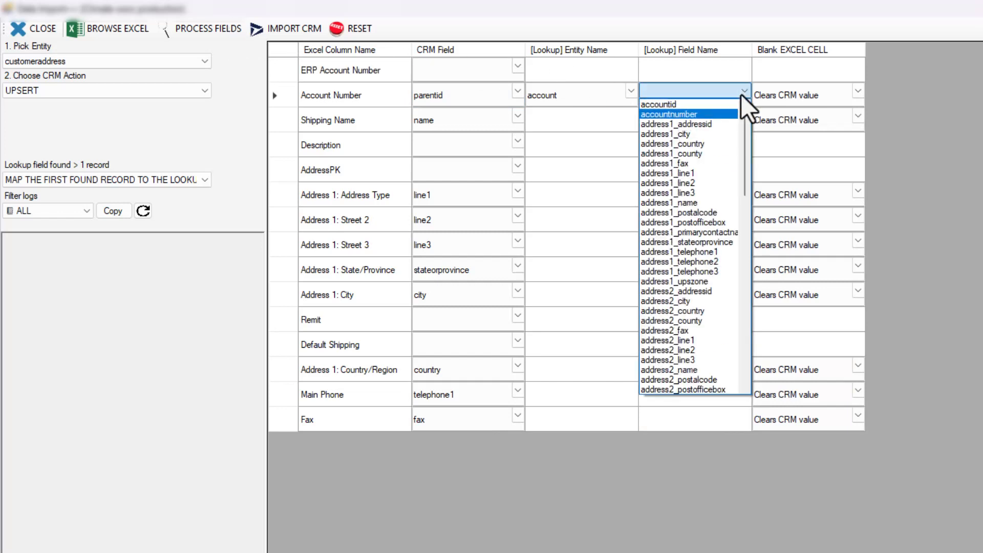
click(682, 115)
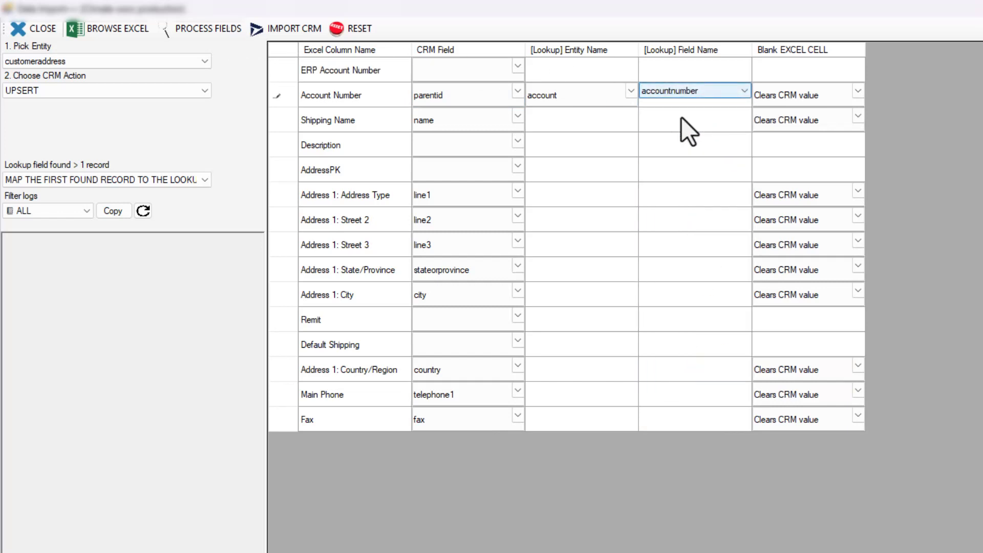
Set the blank Excel cell handling to Keeps CRM value for the Account Number and Shipping Name rows
click(778, 103)
click(856, 92)
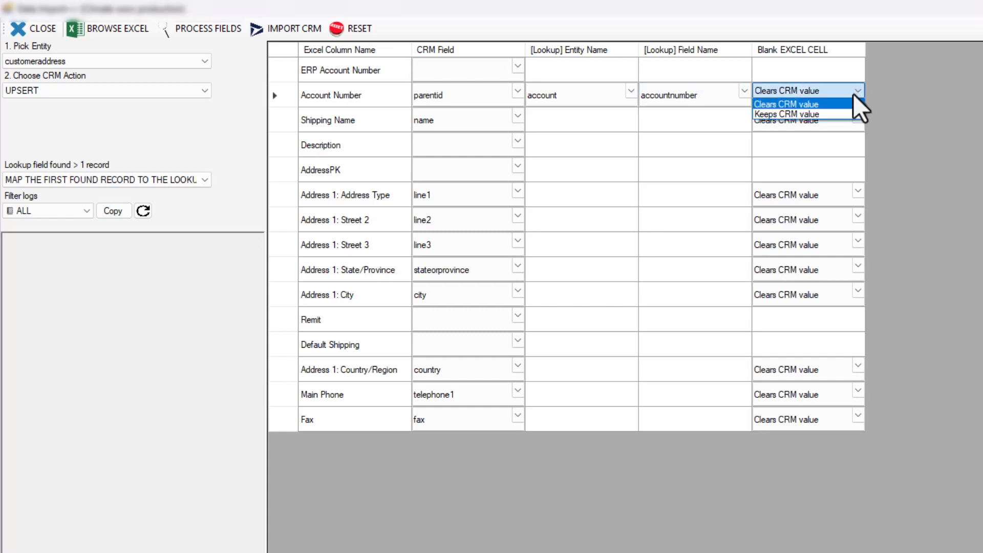
click(823, 113)
click(822, 115)
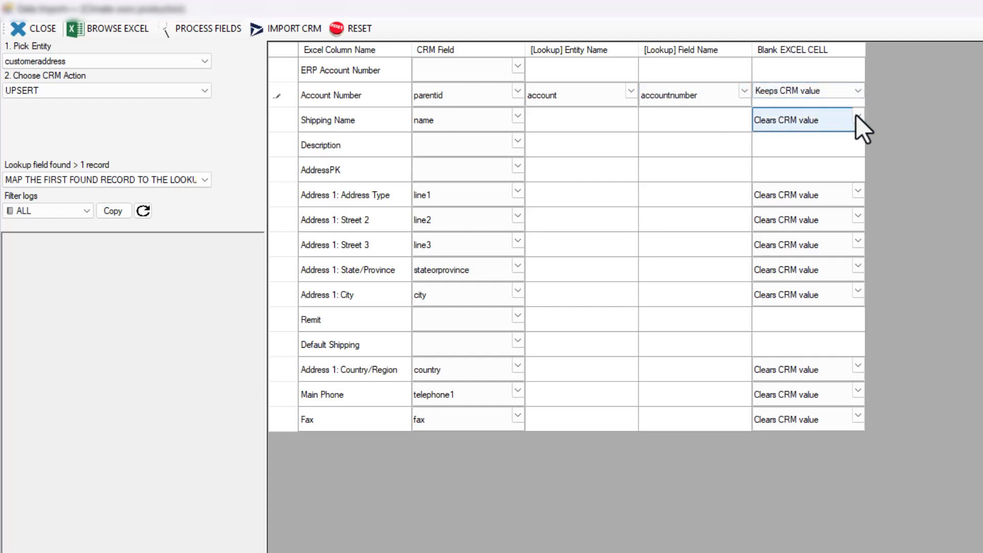
click(857, 120)
click(803, 140)
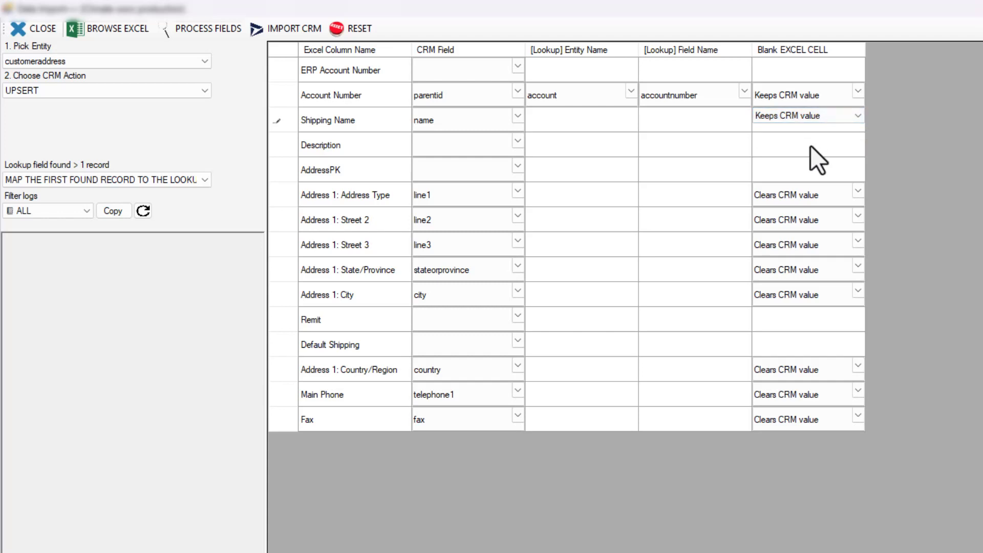
Set the blank Excel cell handling to Keeps CRM value for the Address 1: Address Type and Address 1: Street 2 rows
click(854, 187)
click(858, 192)
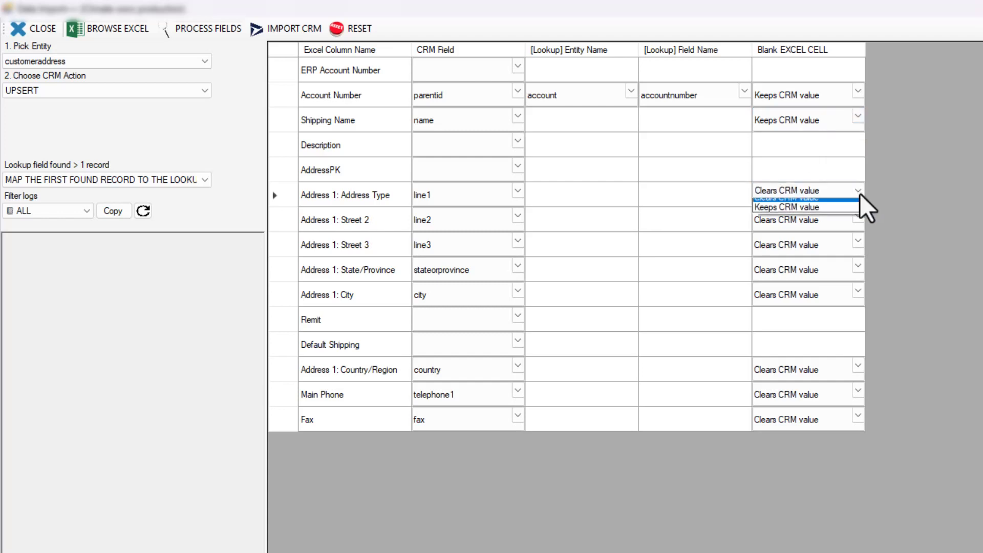
click(824, 210)
click(824, 210)
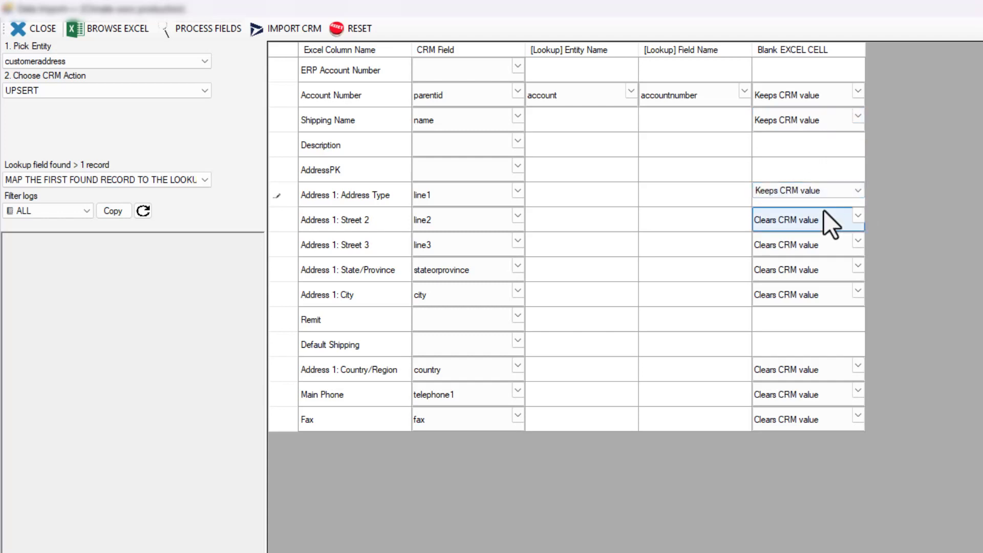
click(856, 217)
click(817, 238)
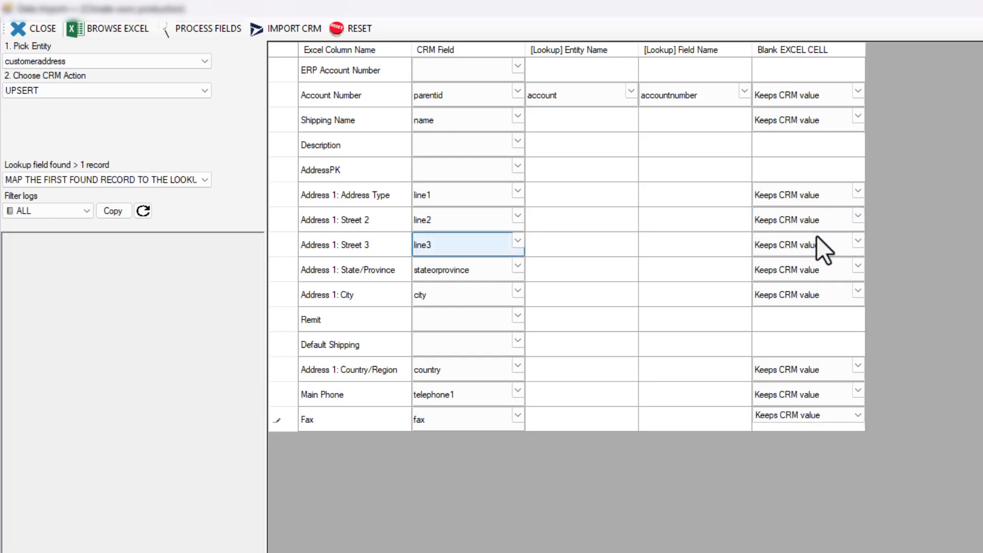
Set the CRM action to CREATE and the multiple-match lookup handling to MAP THE FIRST FOUND RECORD TO THE LOOKUP
click(55, 90)
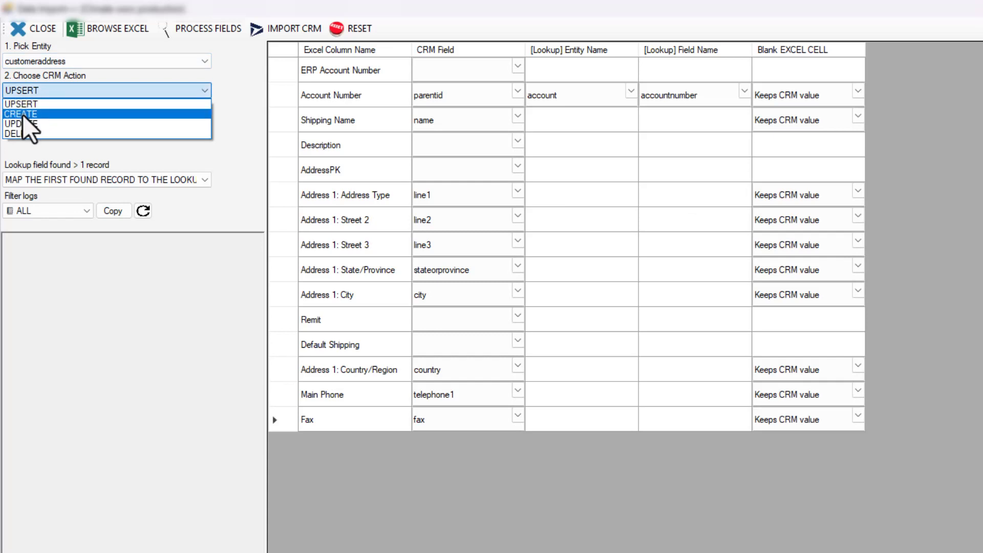
click(23, 114)
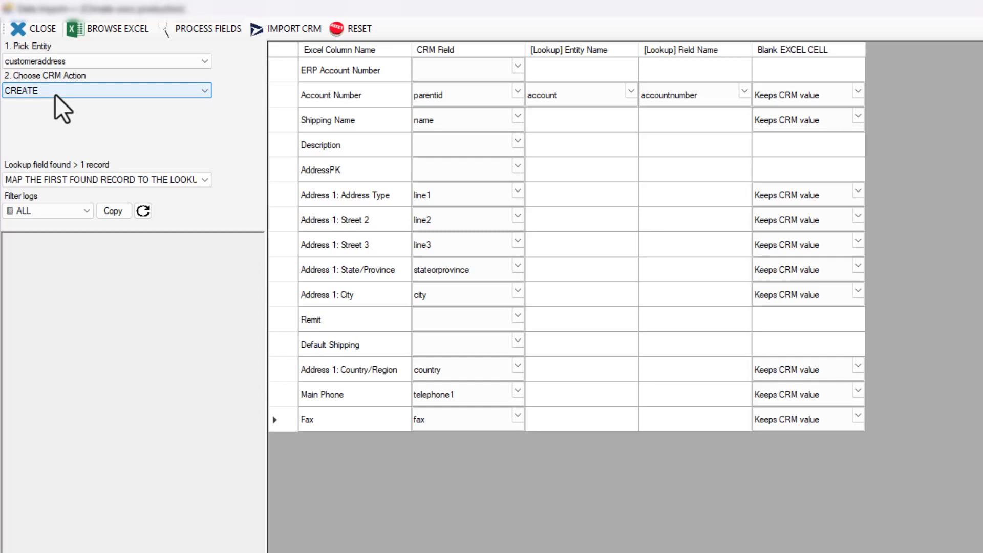
click(75, 180)
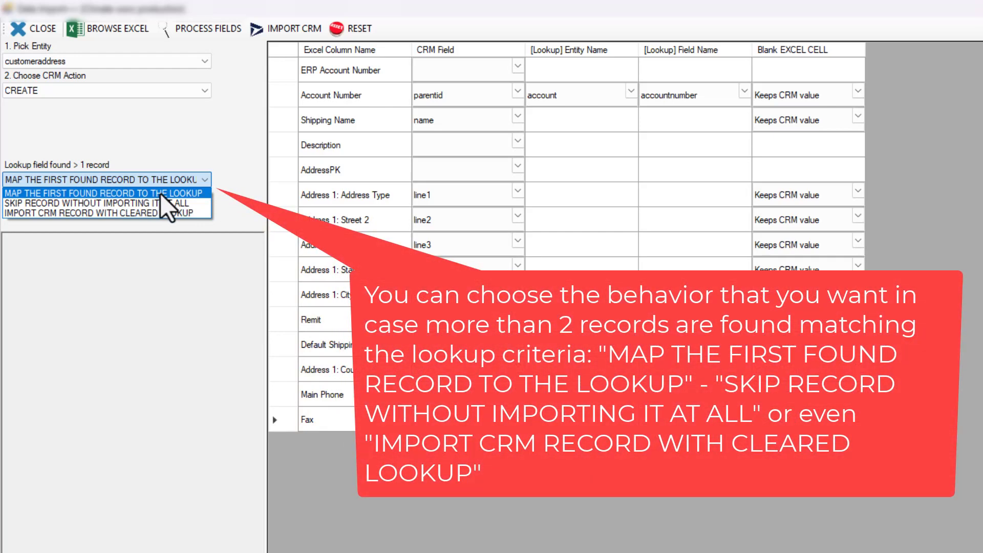
key(Down)
key(Down)
click(155, 193)
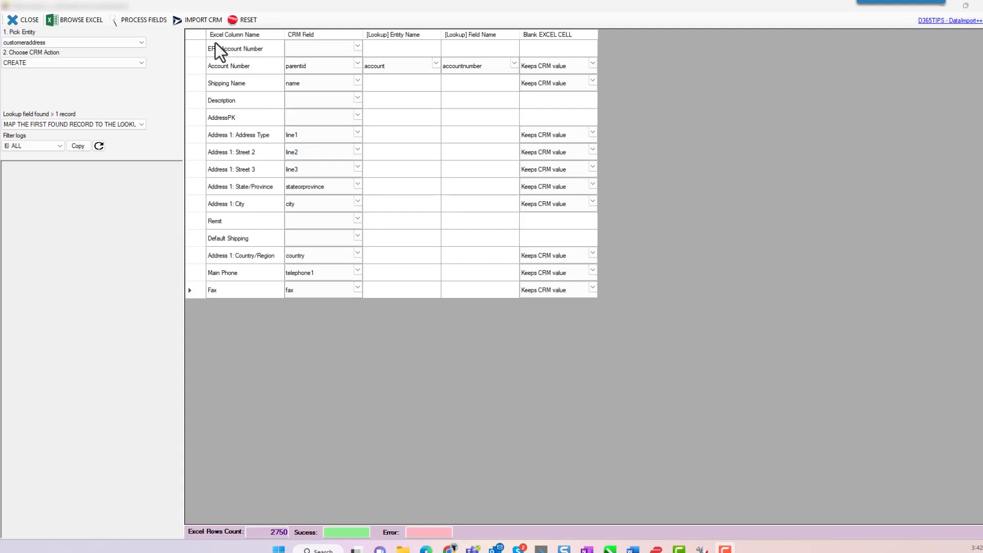
Run the import of the mapped Excel rows into CRM and look through the log of created records
click(198, 23)
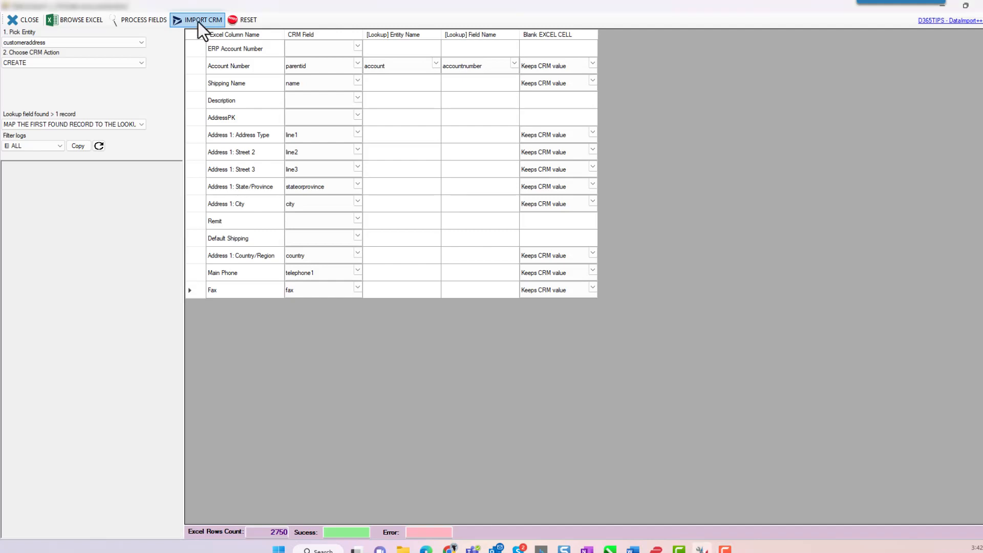
click(198, 21)
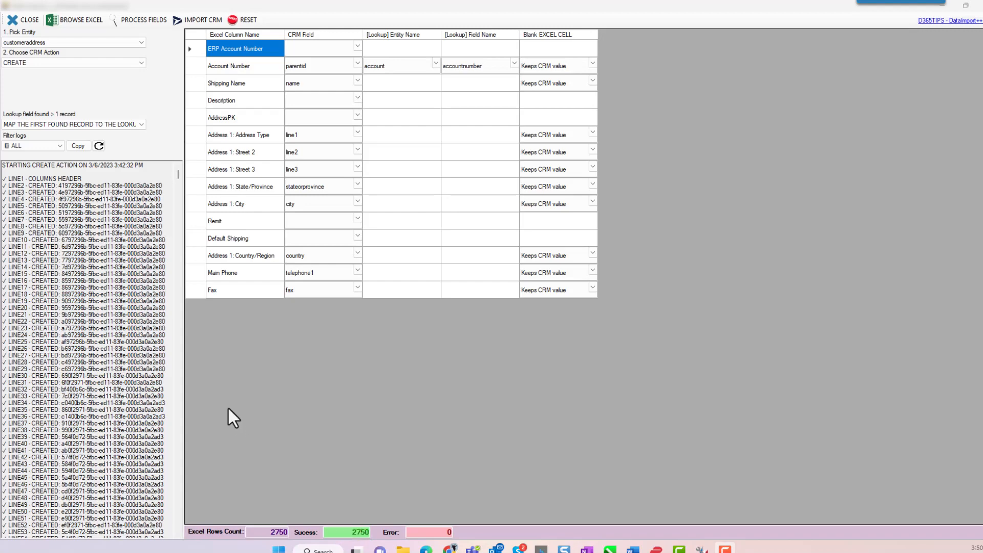
drag(177, 173, 185, 336)
drag(184, 379, 174, 378)
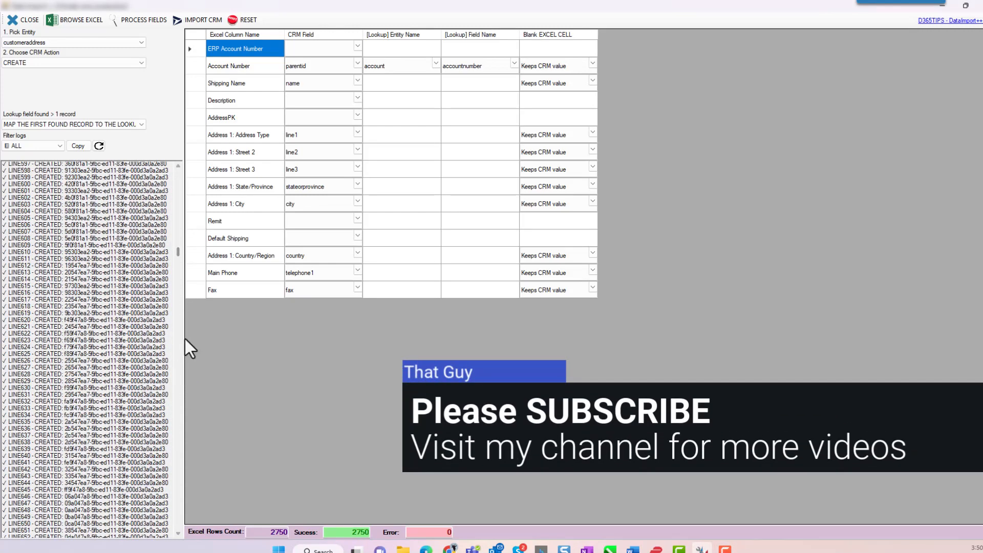
drag(178, 254, 177, 278)
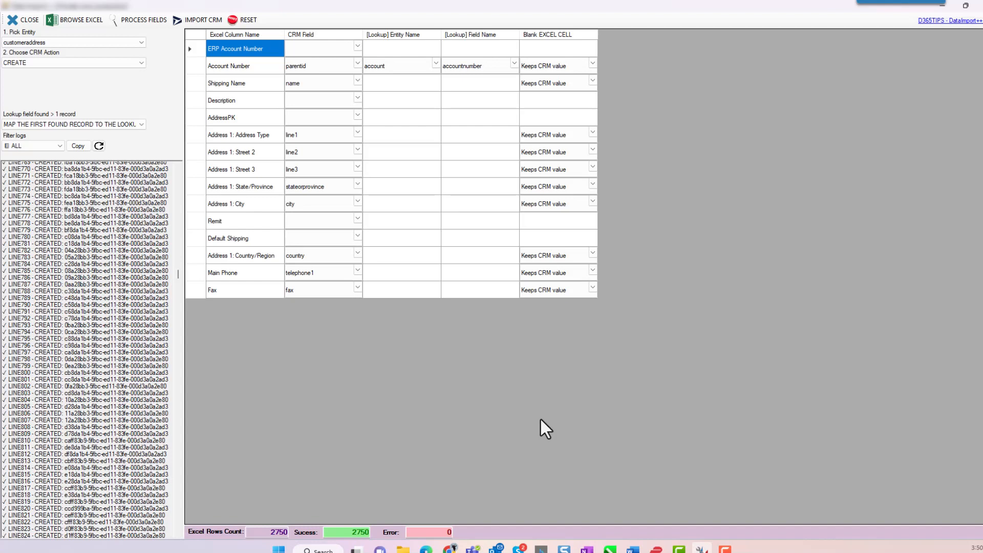
Review the Account Number row's CRM field, lookup entity and lookup field mapping
click(379, 74)
click(349, 71)
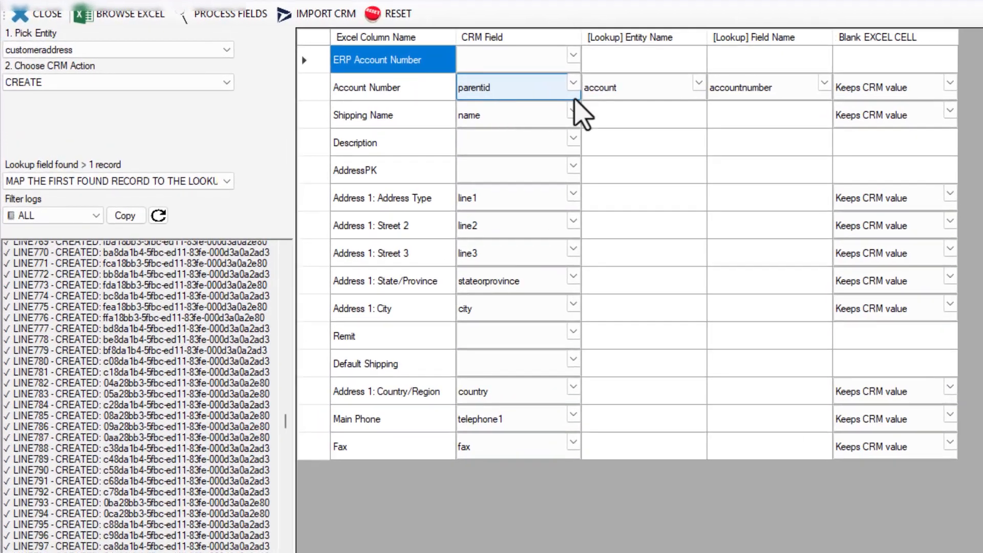
click(607, 87)
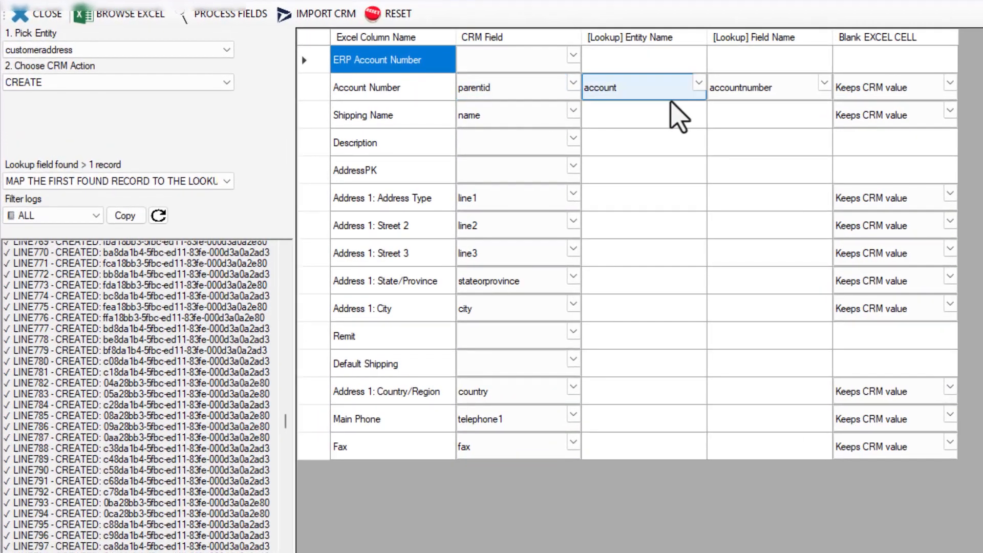
click(507, 86)
click(600, 88)
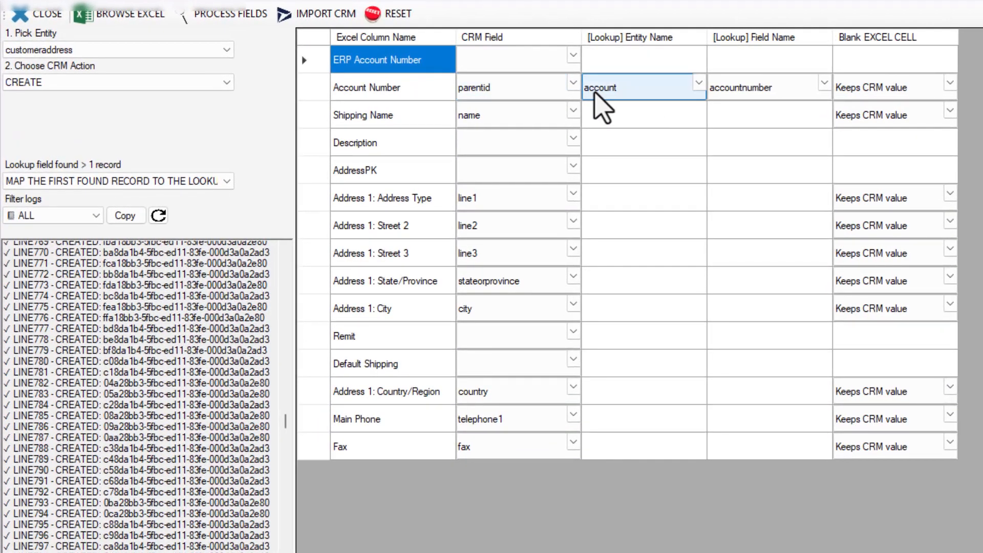
click(719, 91)
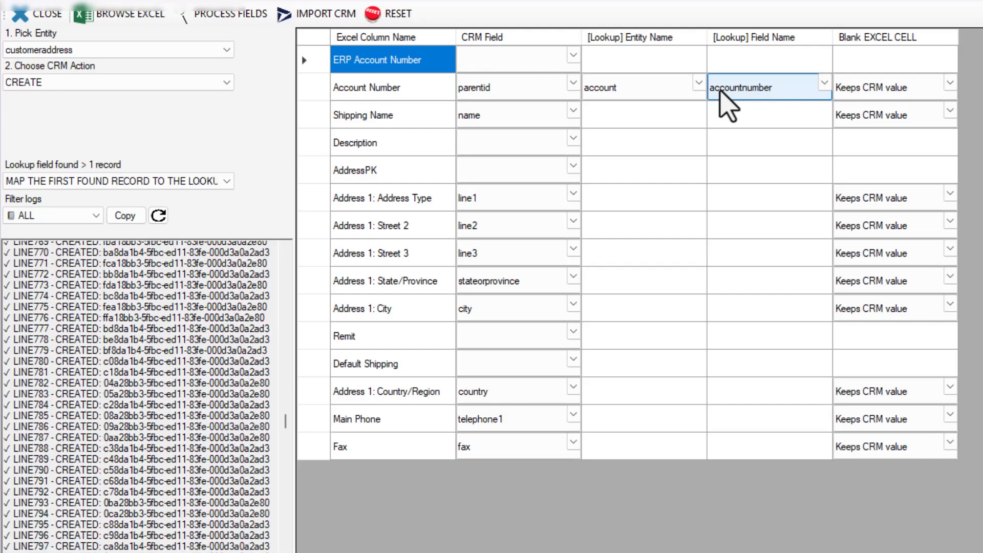